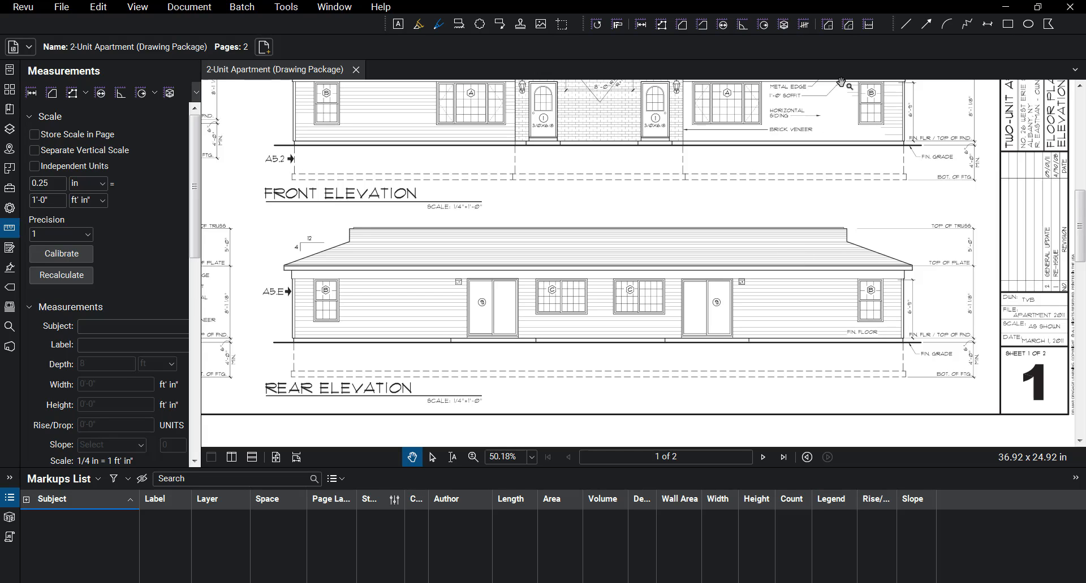
# Draw a red line on the floor plan along the wall between the two dining rooms, ending at the storage room
pyautogui.click(904, 23)
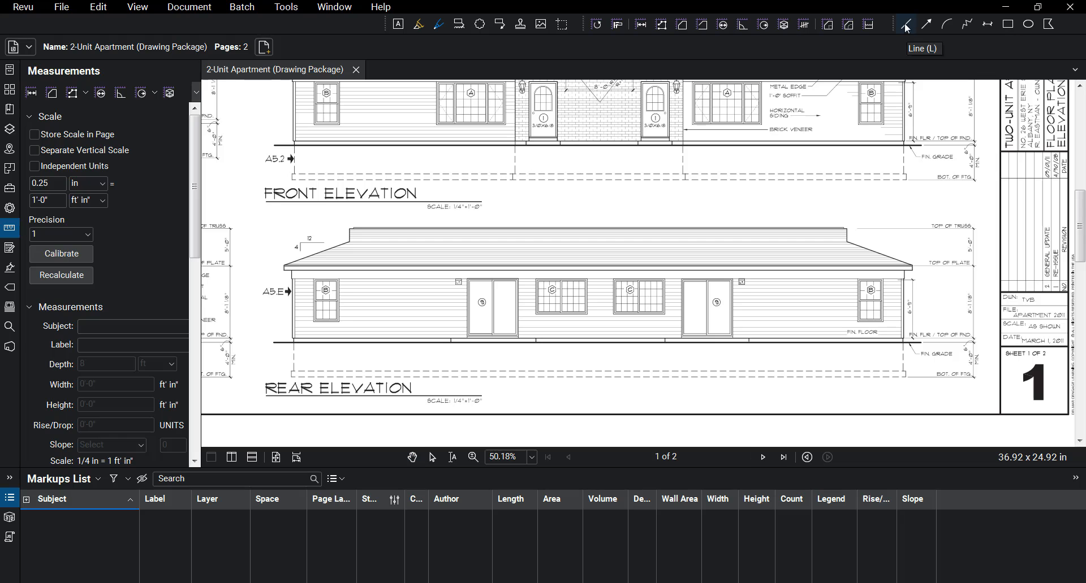
pyautogui.scroll(5, 858, 199)
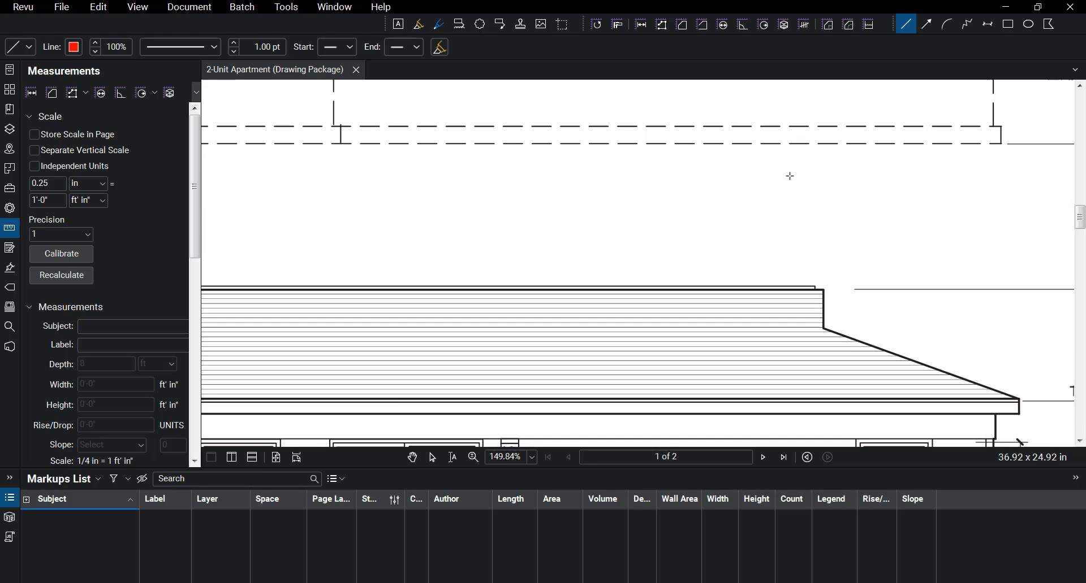
pyautogui.scroll(-9, 722, 219)
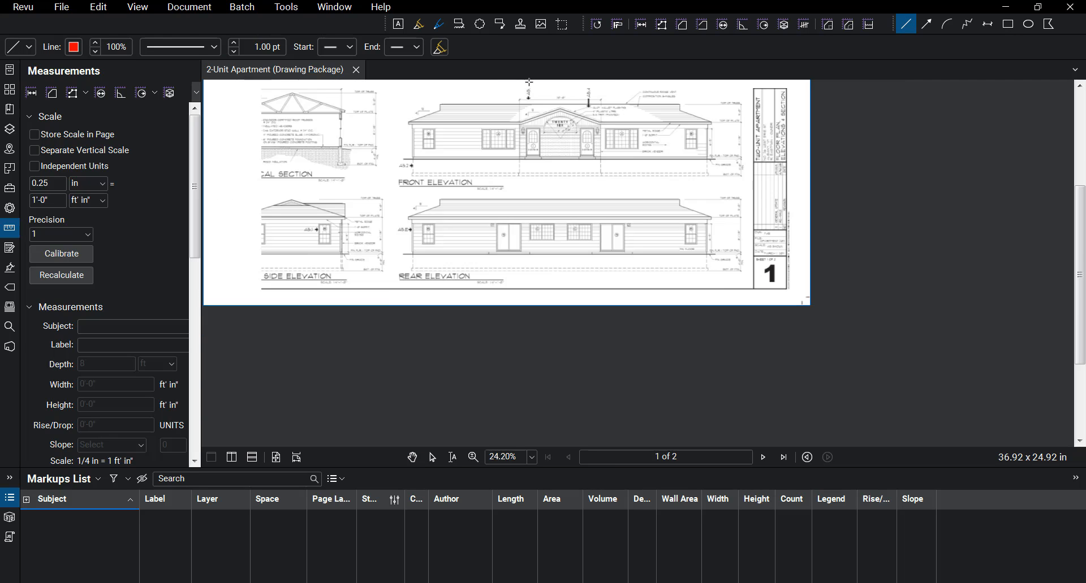
pyautogui.moveTo(574, 131)
pyautogui.mouseDown()
pyautogui.moveTo(612, 176)
pyautogui.moveTo(685, 363)
pyautogui.mouseUp()
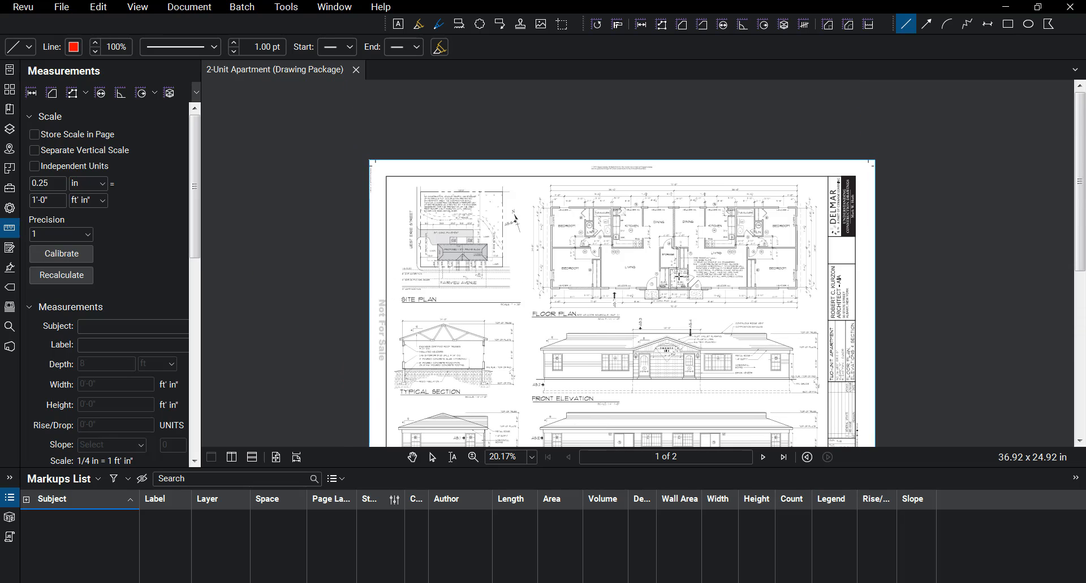
pyautogui.scroll(4, 678, 276)
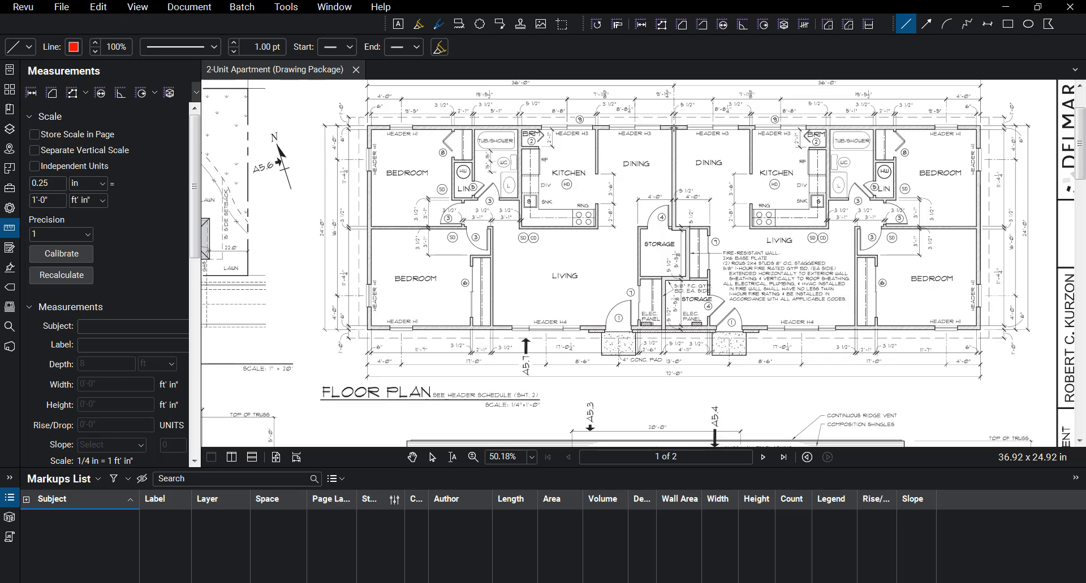
pyautogui.click(674, 128)
pyautogui.click(674, 229)
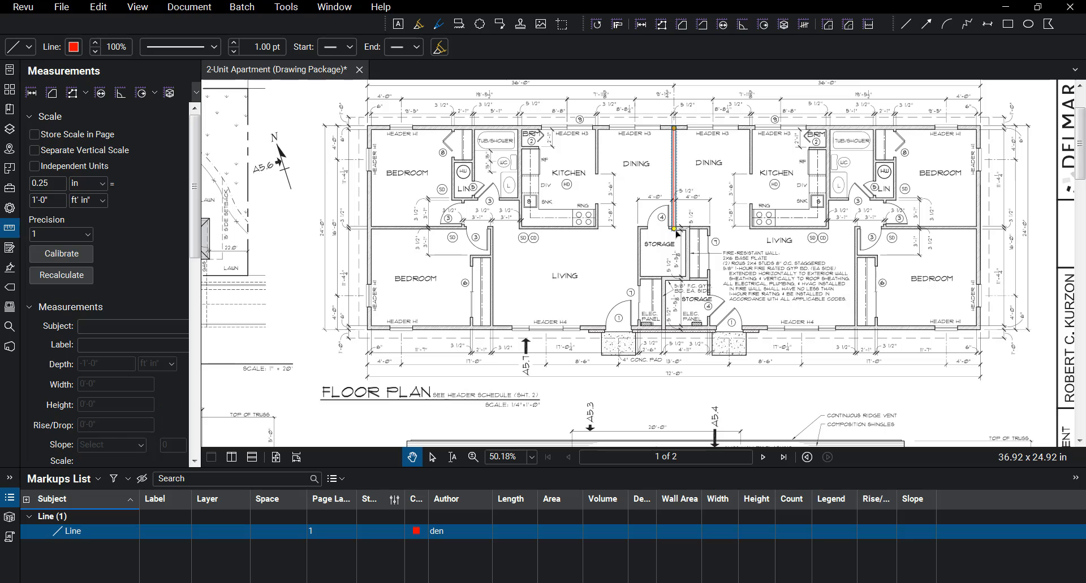
# Continue the red wall outline with a short line across the jog above the storage room and a line down the storage room's east wall
pyautogui.click(905, 24)
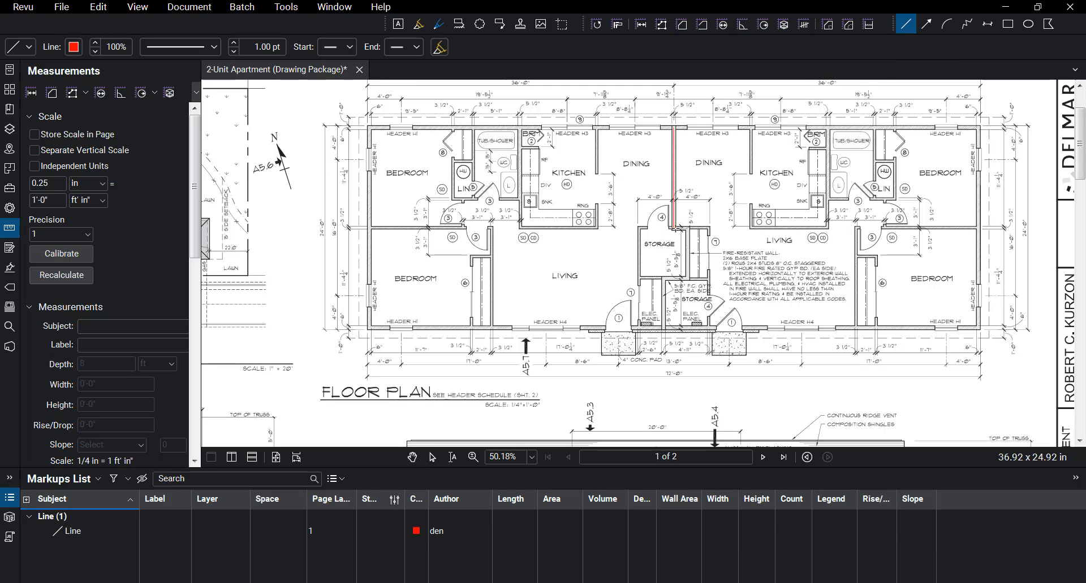
pyautogui.click(673, 229)
pyautogui.click(687, 229)
pyautogui.click(905, 25)
pyautogui.click(685, 228)
pyautogui.click(688, 279)
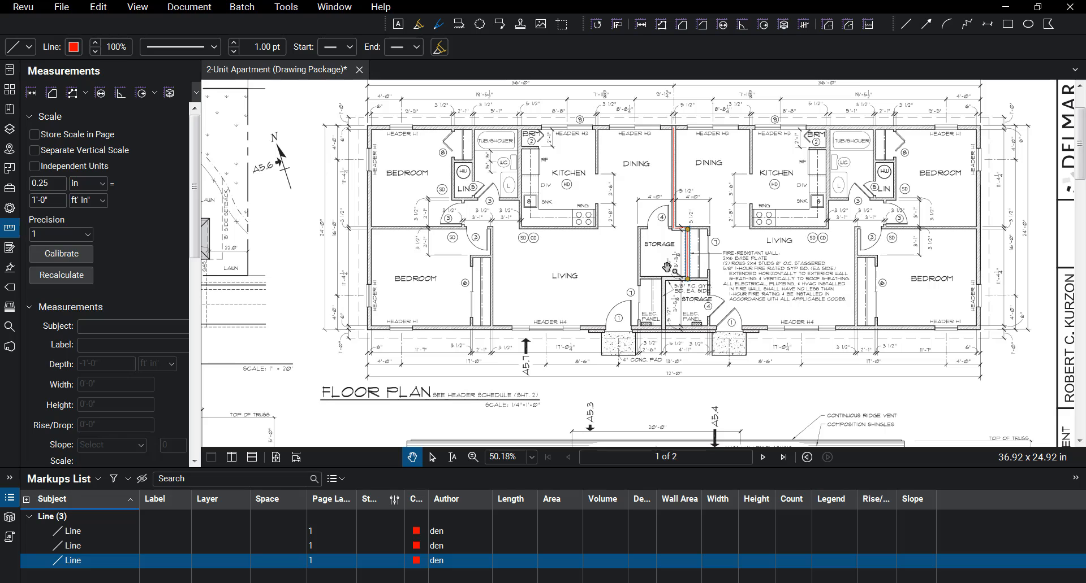
# Extend the red wall outline along the wall between the two storage rooms and down between the electrical panels to the exterior wall
pyautogui.click(905, 24)
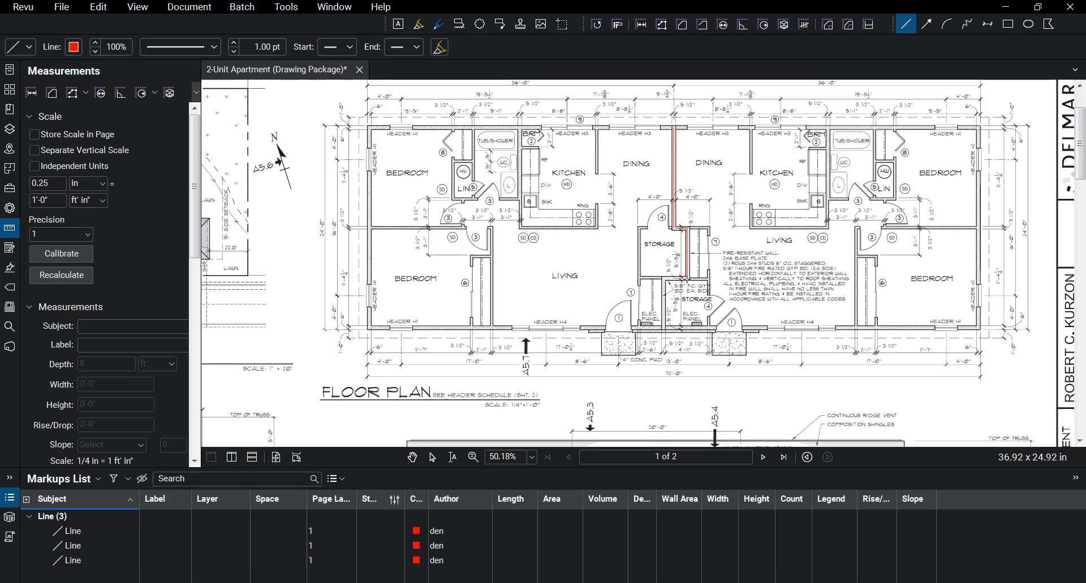
pyautogui.click(687, 278)
pyautogui.click(665, 278)
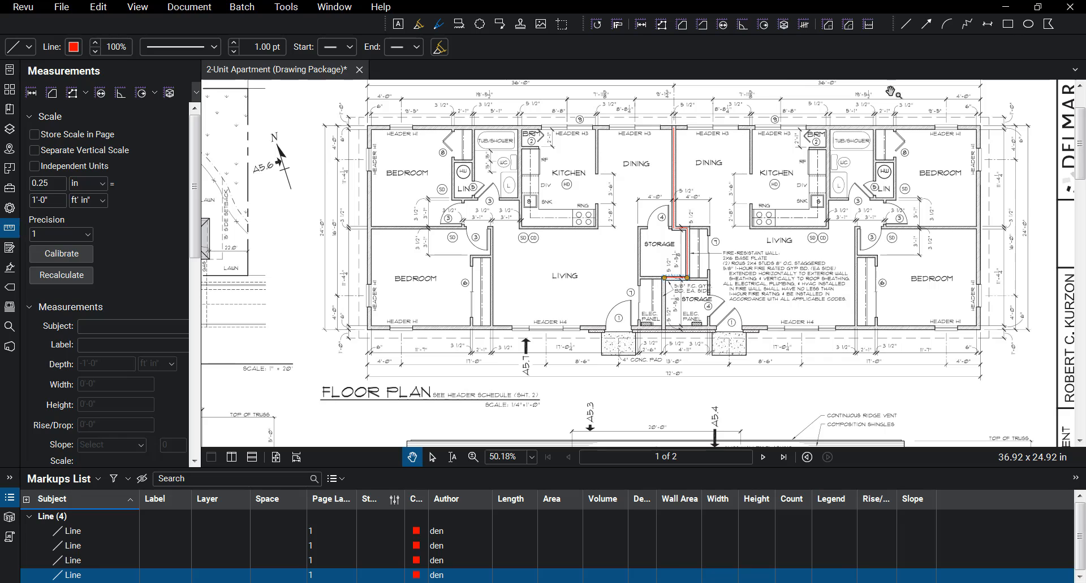
pyautogui.click(907, 25)
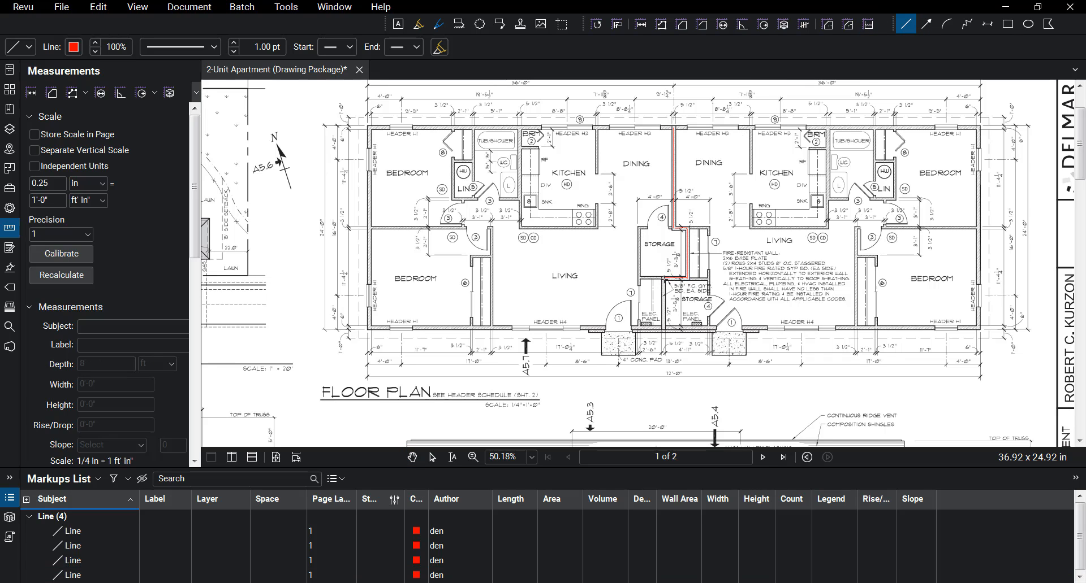
pyautogui.click(665, 279)
pyautogui.click(665, 328)
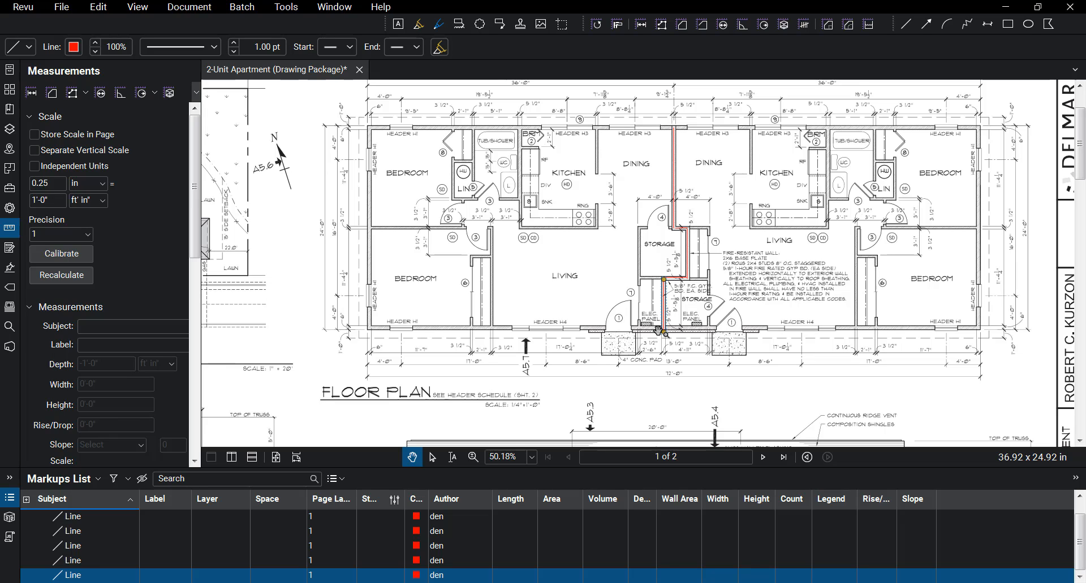
# Draw a rectangle around the fire-resistant wall note and set its outline color to yellow
pyautogui.click(1008, 25)
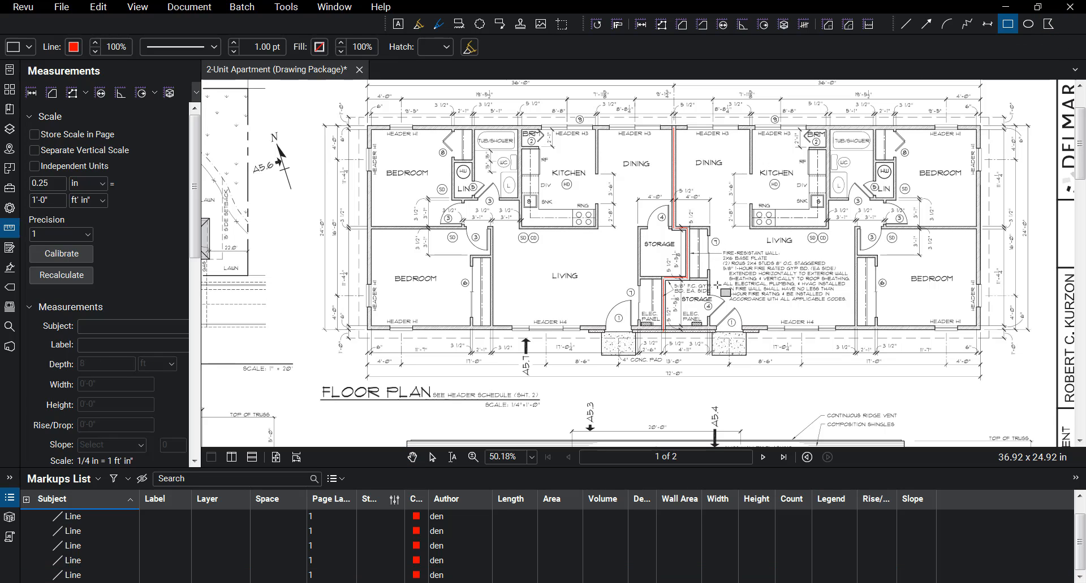
pyautogui.moveTo(722, 250); pyautogui.dragTo(852, 308)
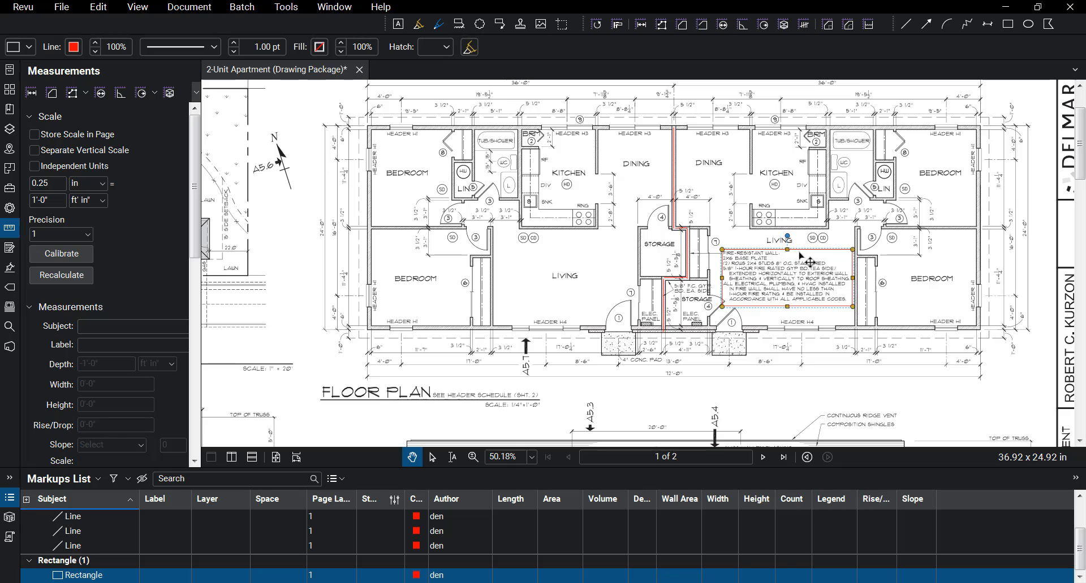
pyautogui.rightClick(798, 255)
pyautogui.click(835, 568)
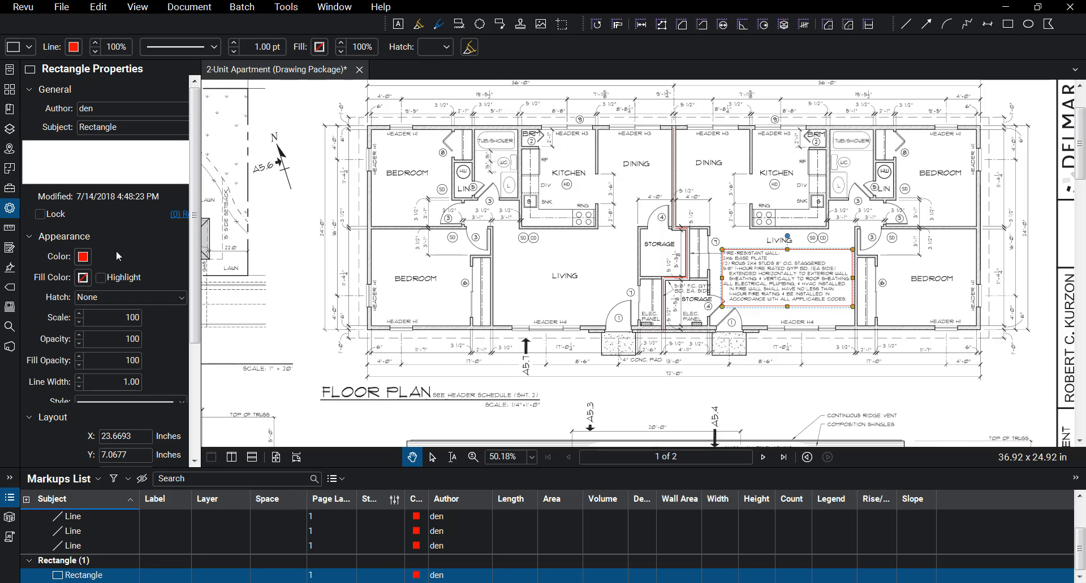
pyautogui.click(82, 257)
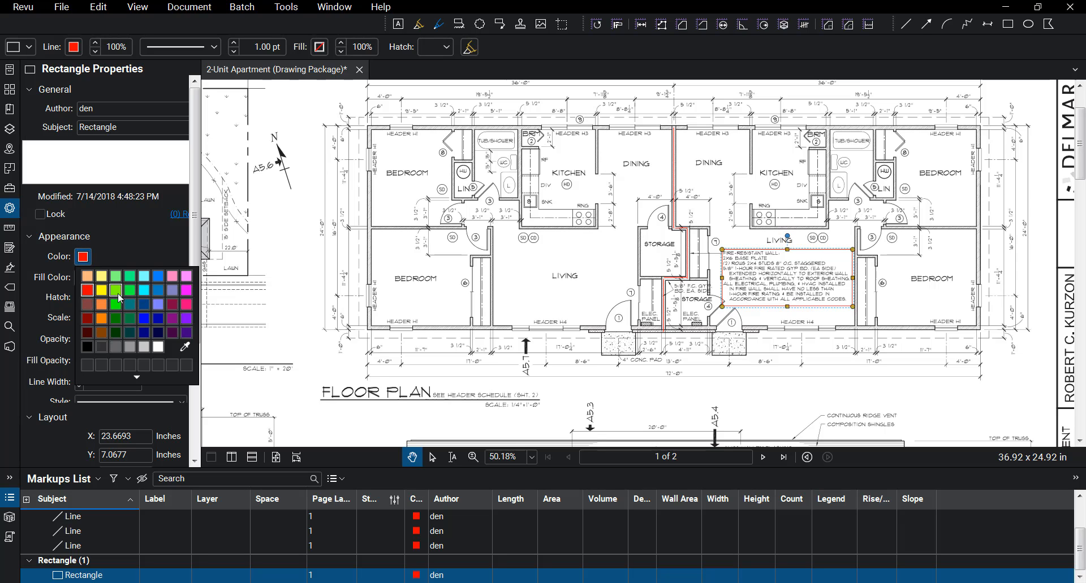
pyautogui.click(102, 292)
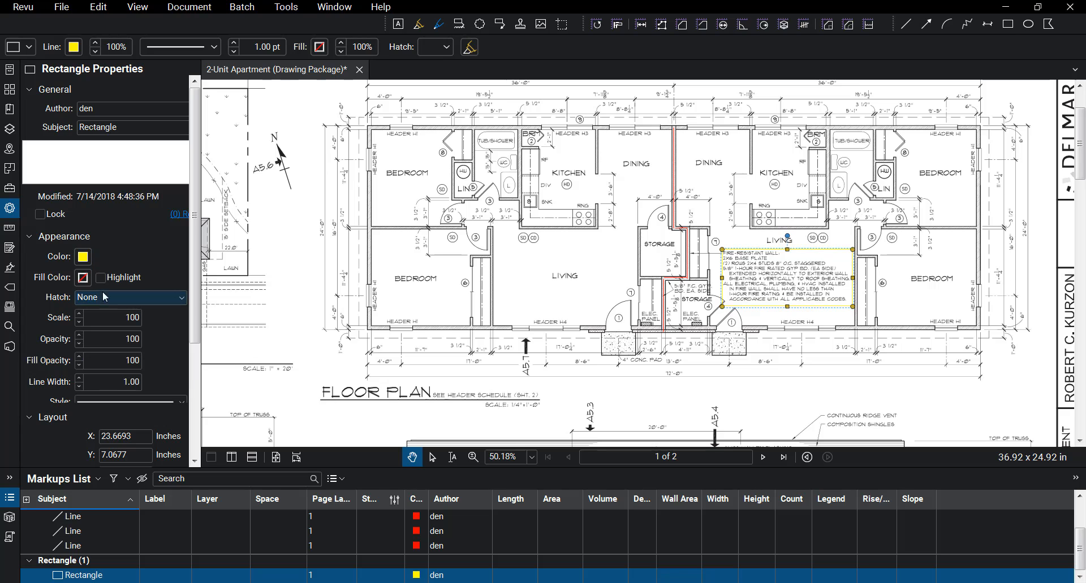
# Fill the rectangle over the fire-resistant wall note with yellow at a fill opacity of 30
pyautogui.click(87, 281)
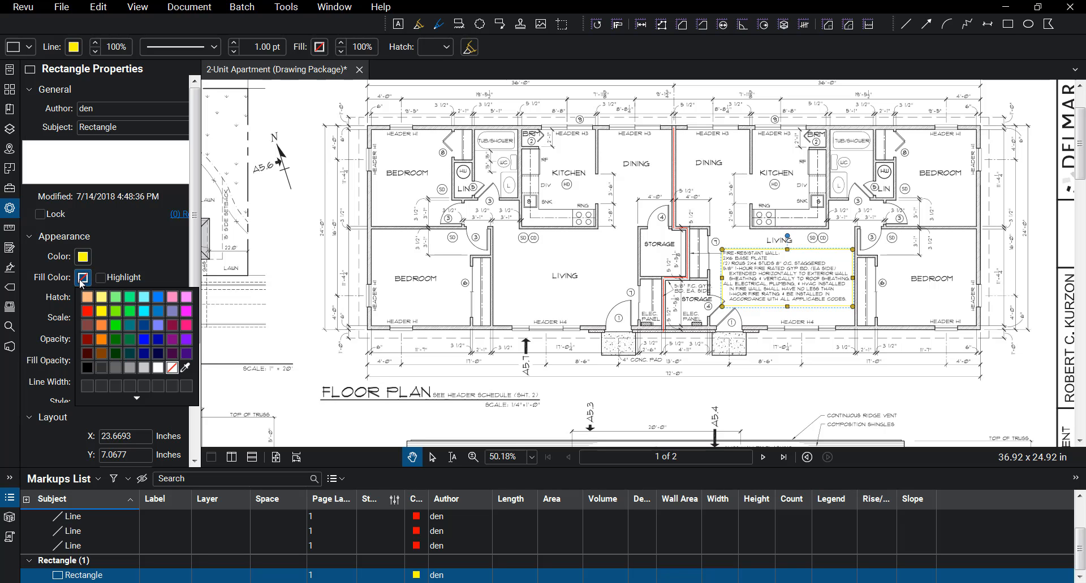
pyautogui.click(102, 312)
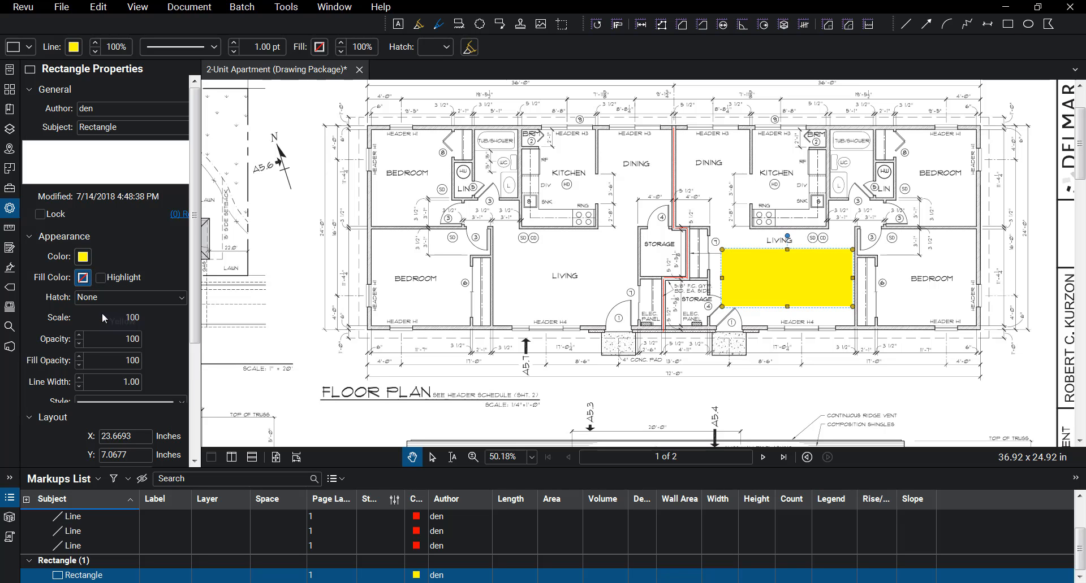
pyautogui.doubleClick(135, 357)
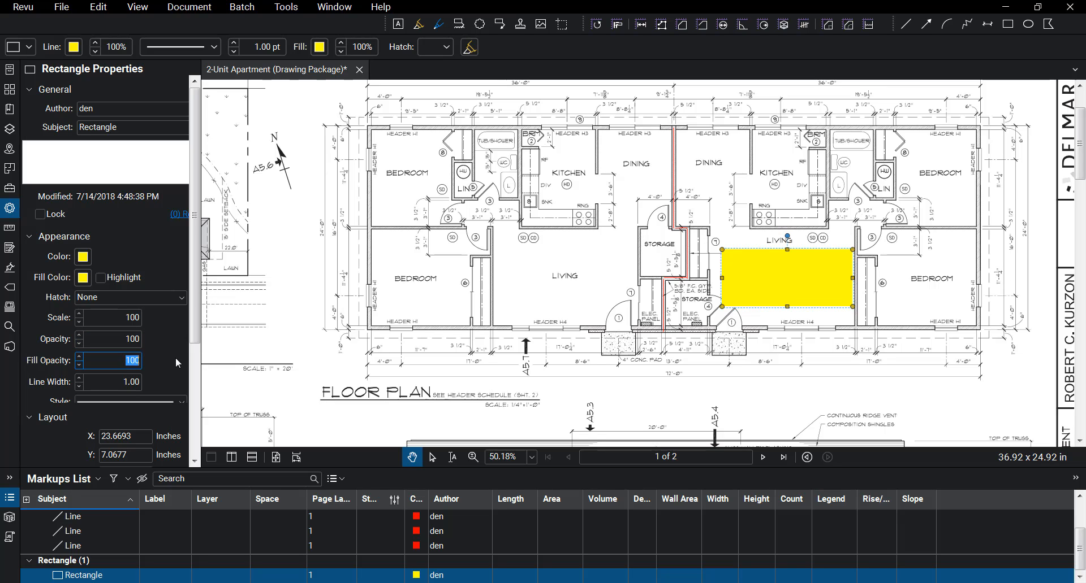
pyautogui.write('30')
pyautogui.press('Return')
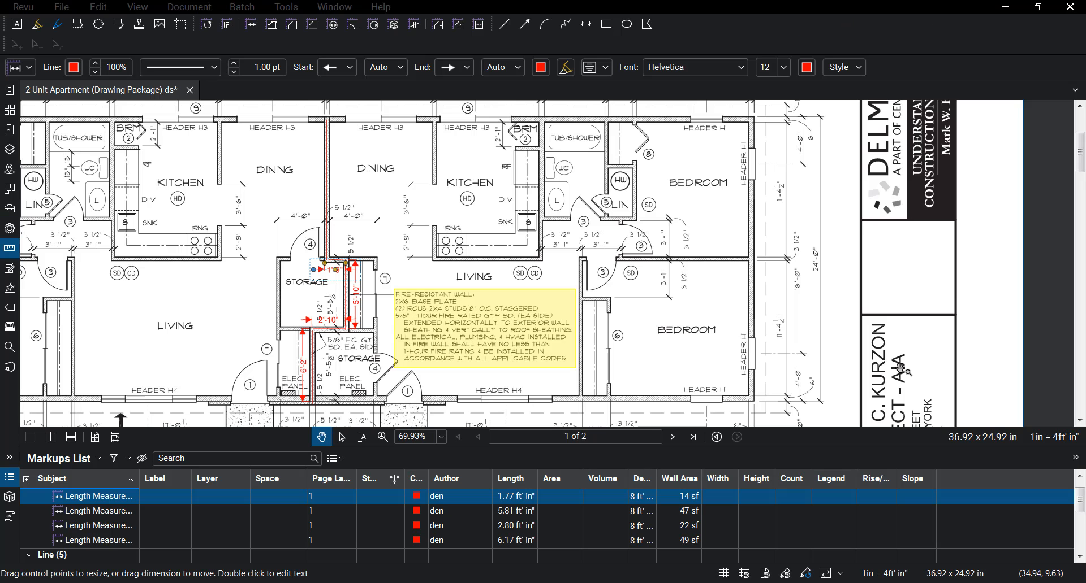
# Add a length measurement along the wall between the two dining rooms and offset its dimension line to the east side of the wall
pyautogui.click(289, 8)
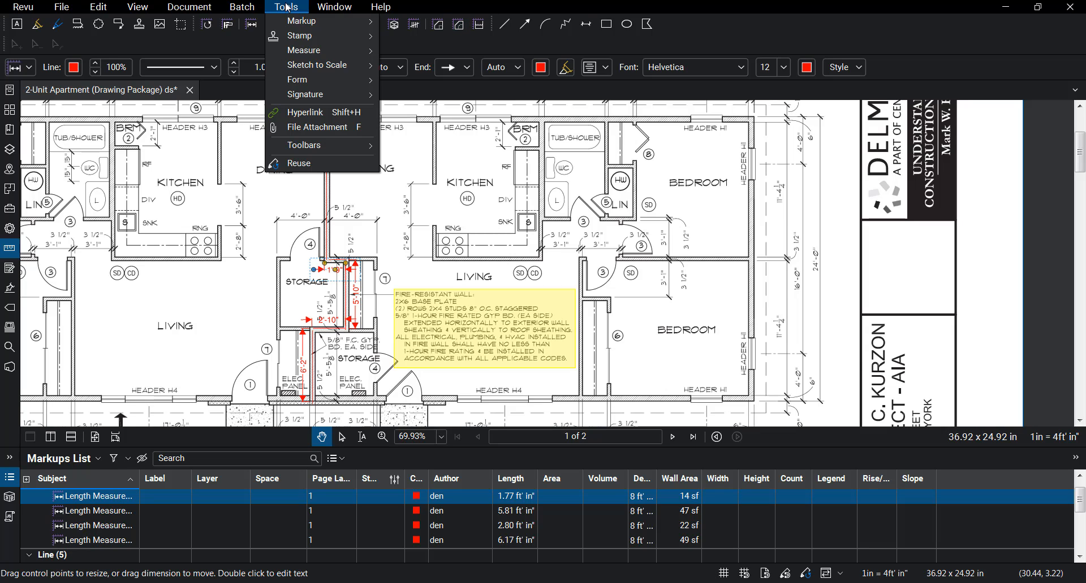
pyautogui.moveTo(299, 51)
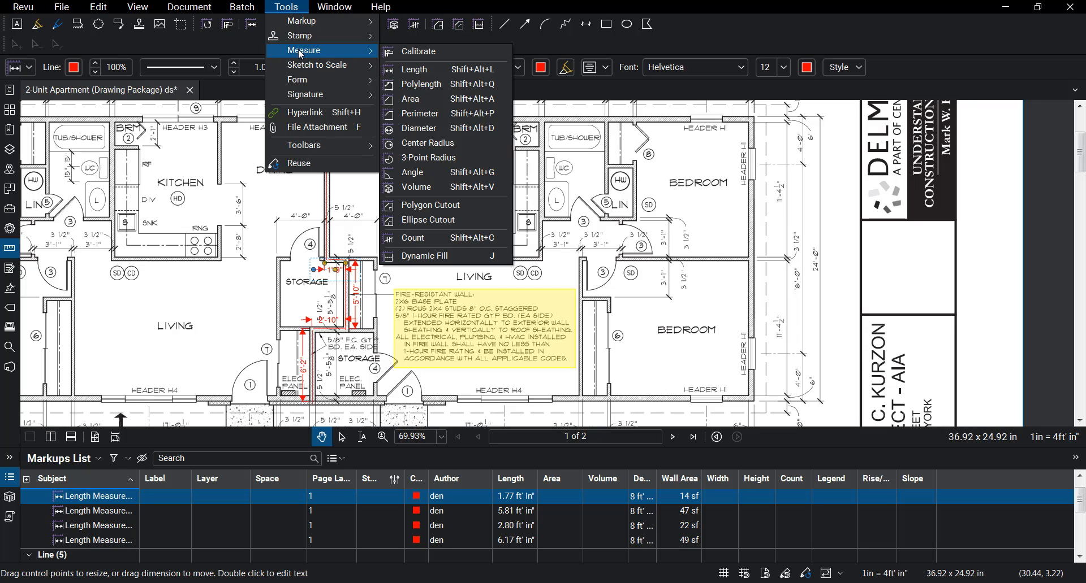
pyautogui.click(449, 70)
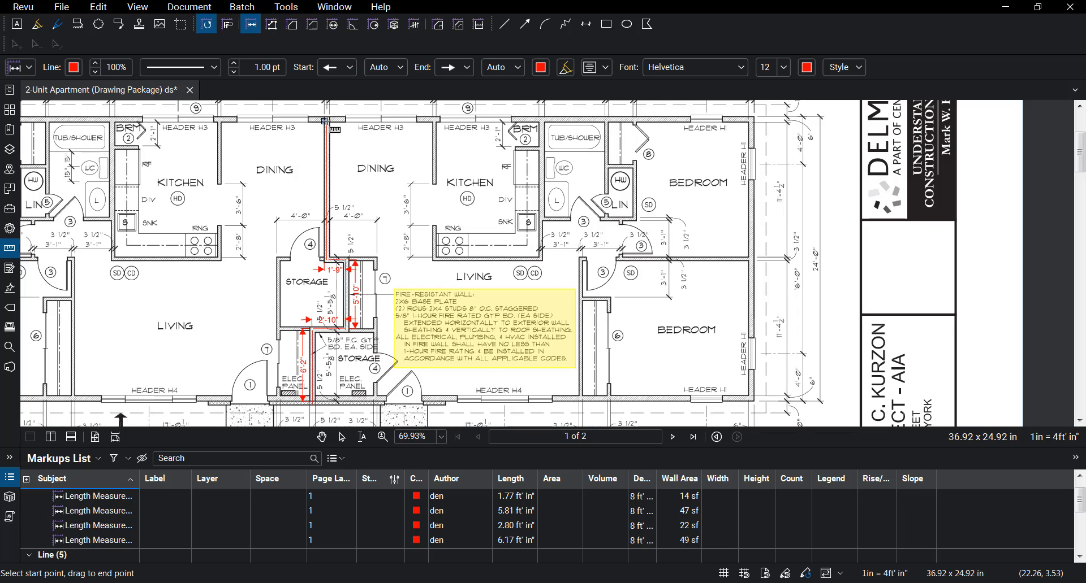
pyautogui.moveTo(324, 120); pyautogui.dragTo(332, 256)
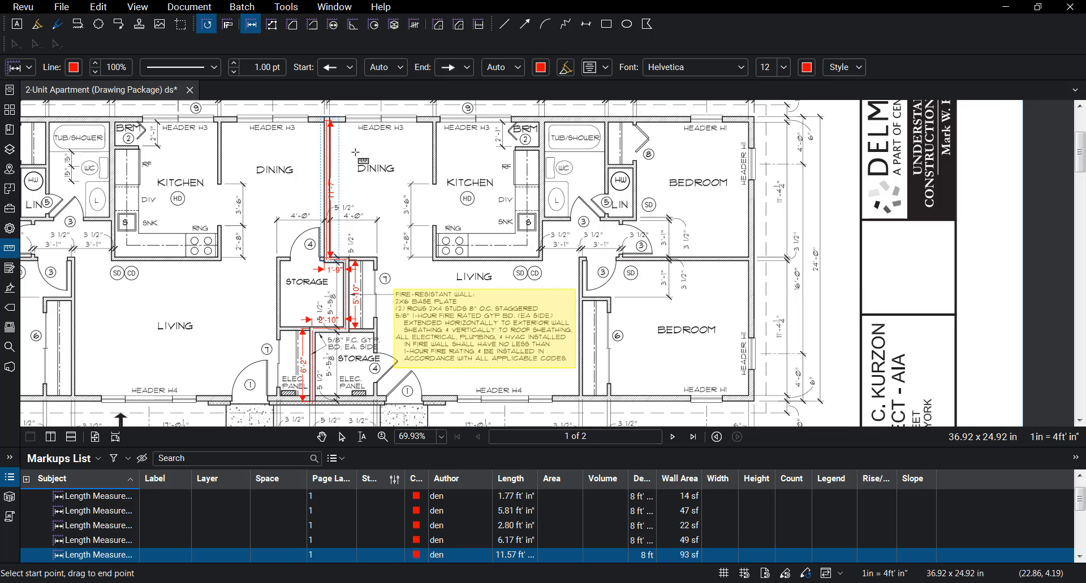
pyautogui.press('Escape')
pyautogui.click(333, 154)
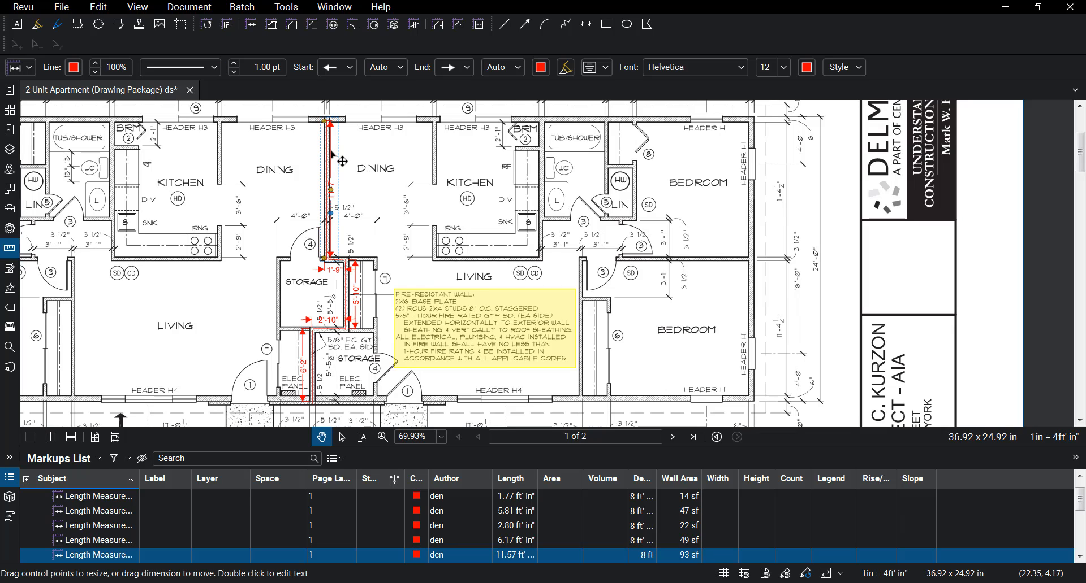
pyautogui.moveTo(331, 154); pyautogui.dragTo(346, 169)
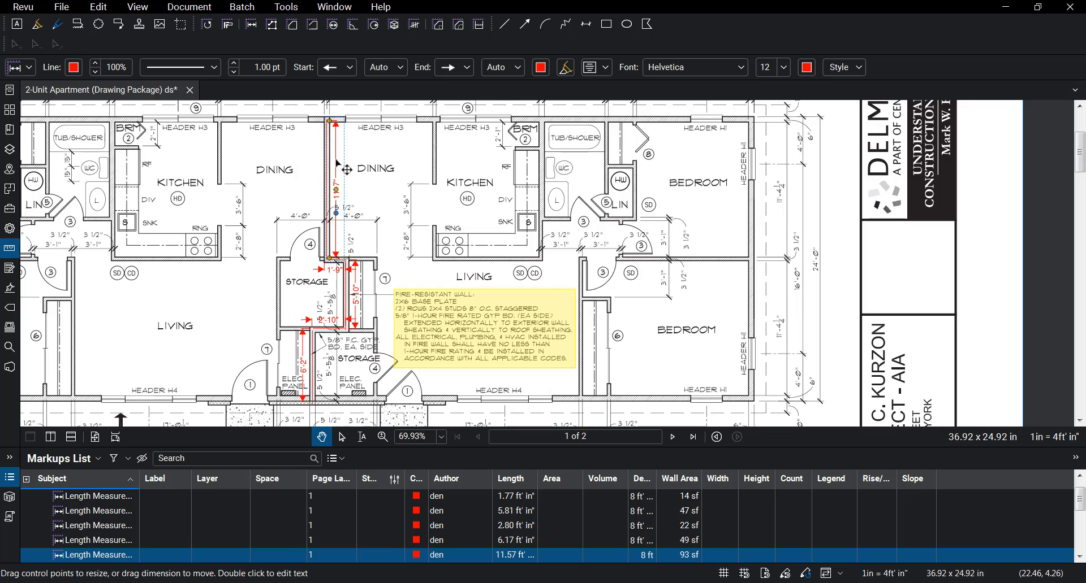
# Set the text color of the dining room wall's length measurement to black
pyautogui.rightClick(337, 190)
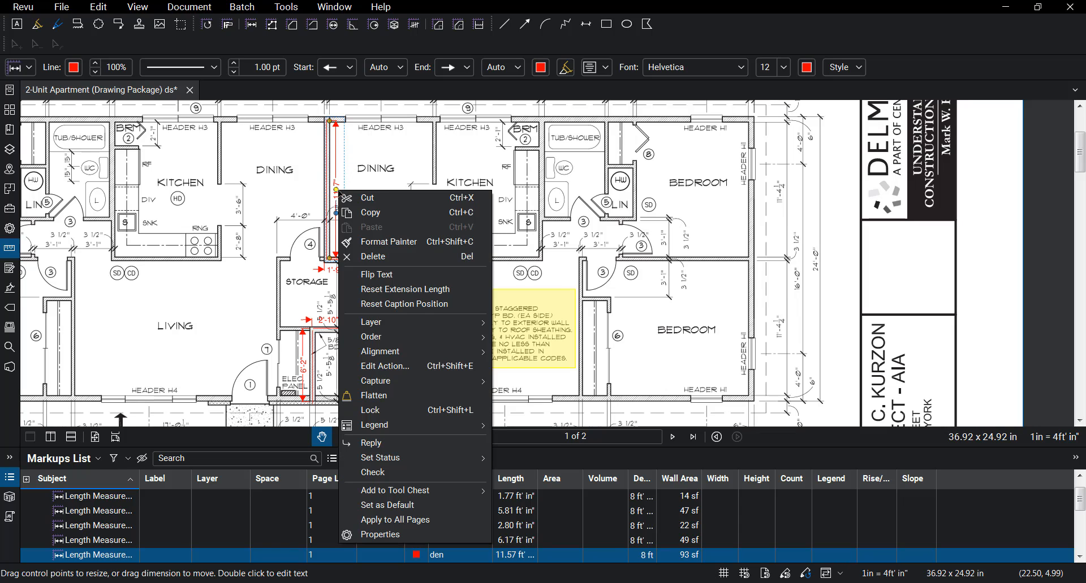
pyautogui.click(380, 535)
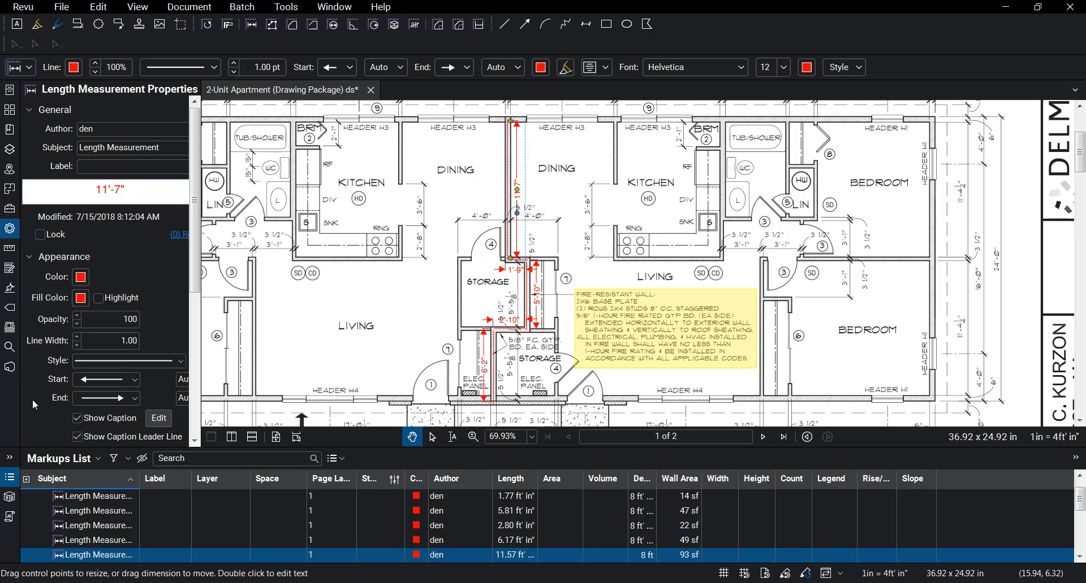
pyautogui.scroll(-5, 33, 399)
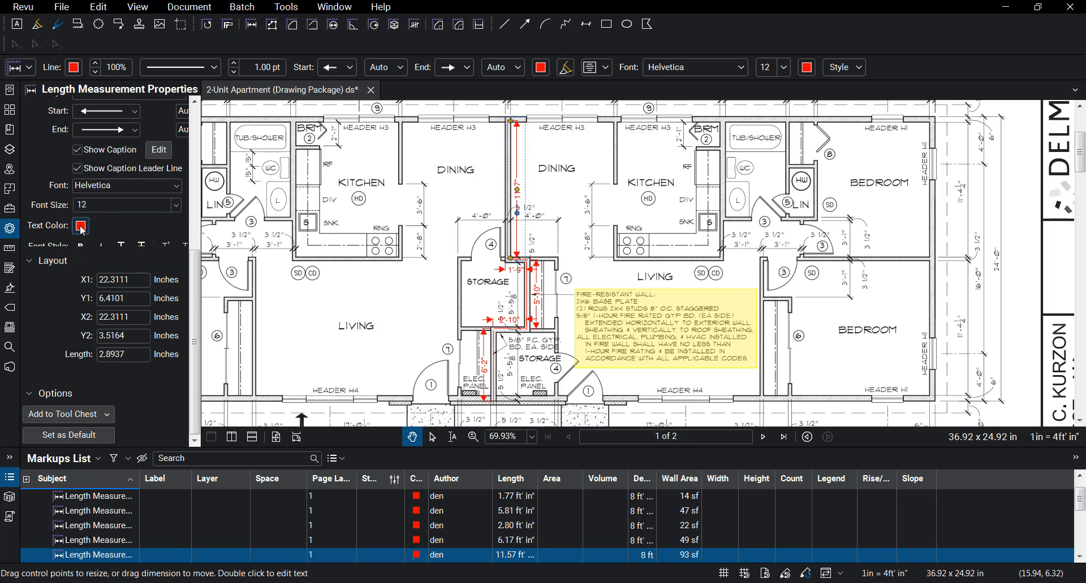
pyautogui.click(81, 226)
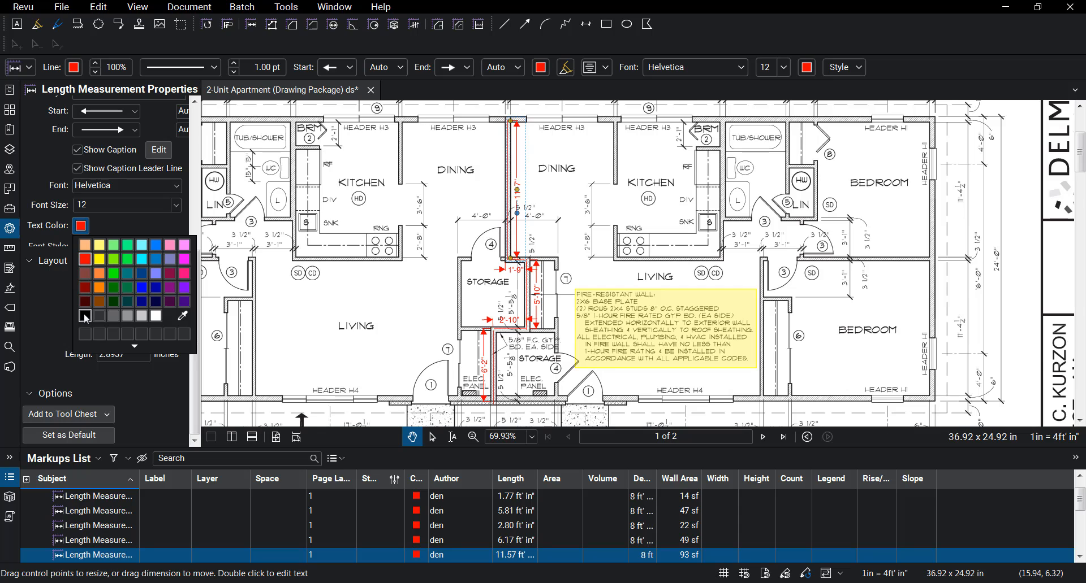
pyautogui.click(83, 334)
pyautogui.click(130, 318)
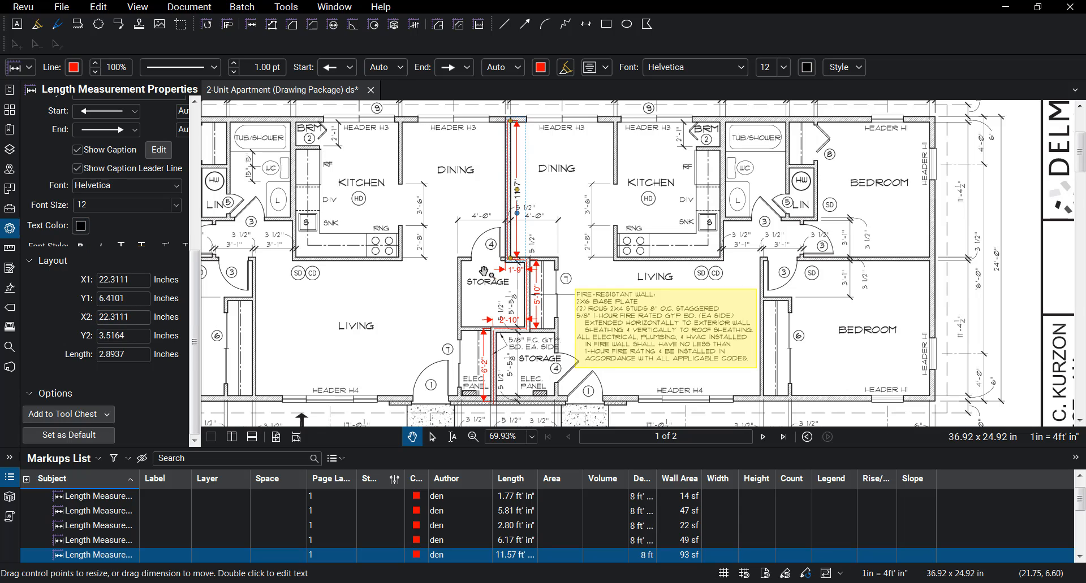
# Set the text color of the short horizontal length measurement at the storage room's north end to black
pyautogui.click(514, 272)
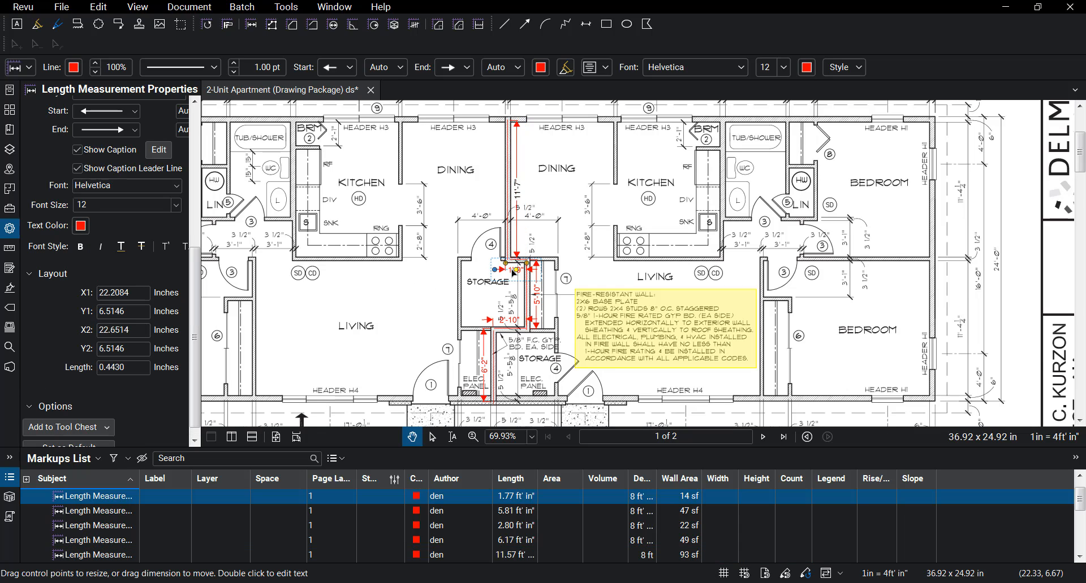
pyautogui.rightClick(514, 272)
pyautogui.click(588, 572)
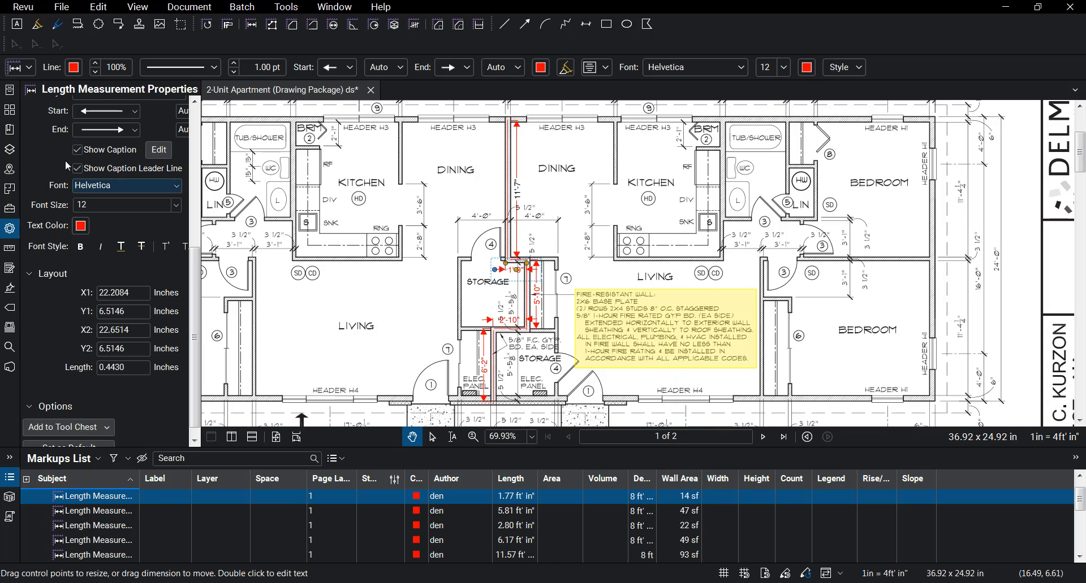
pyautogui.click(80, 226)
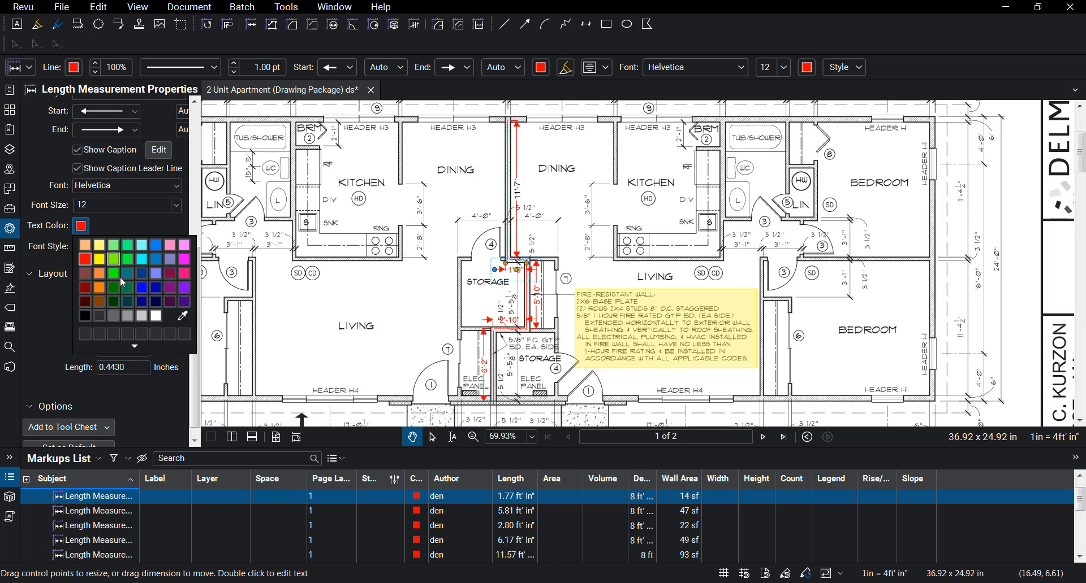
pyautogui.click(84, 315)
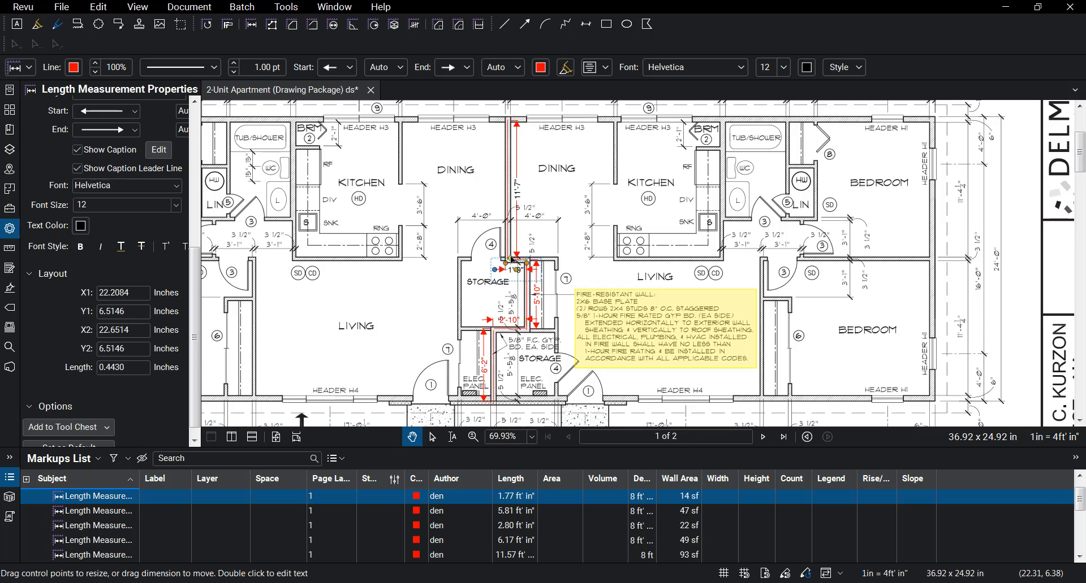
# Draw a red Highlight stroke with a 9 pt line width down the wall between the west unit's kitchen and dining room
pyautogui.click(43, 28)
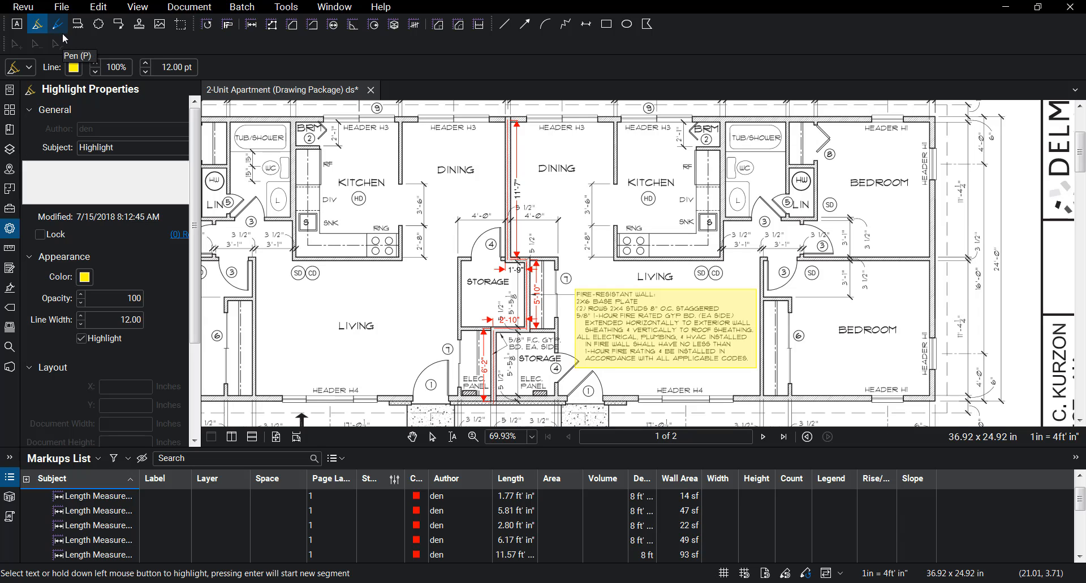
pyautogui.click(84, 277)
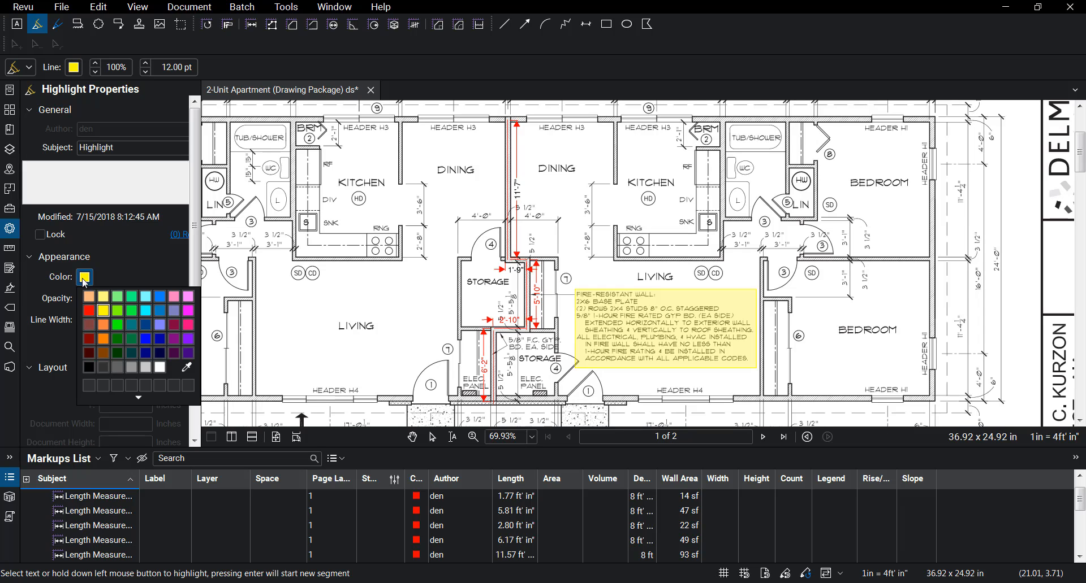
pyautogui.click(89, 311)
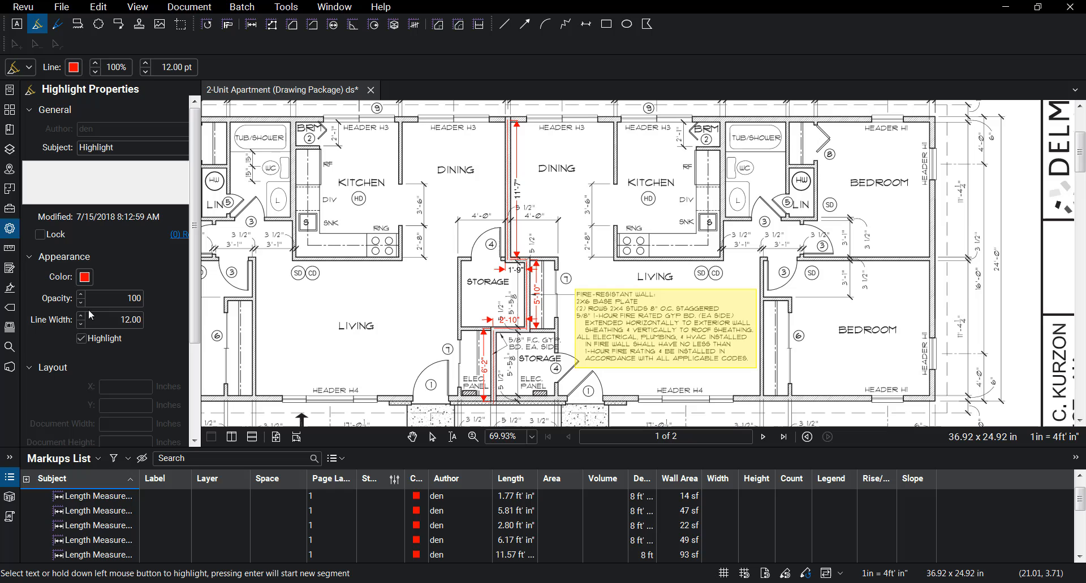
pyautogui.doubleClick(133, 320)
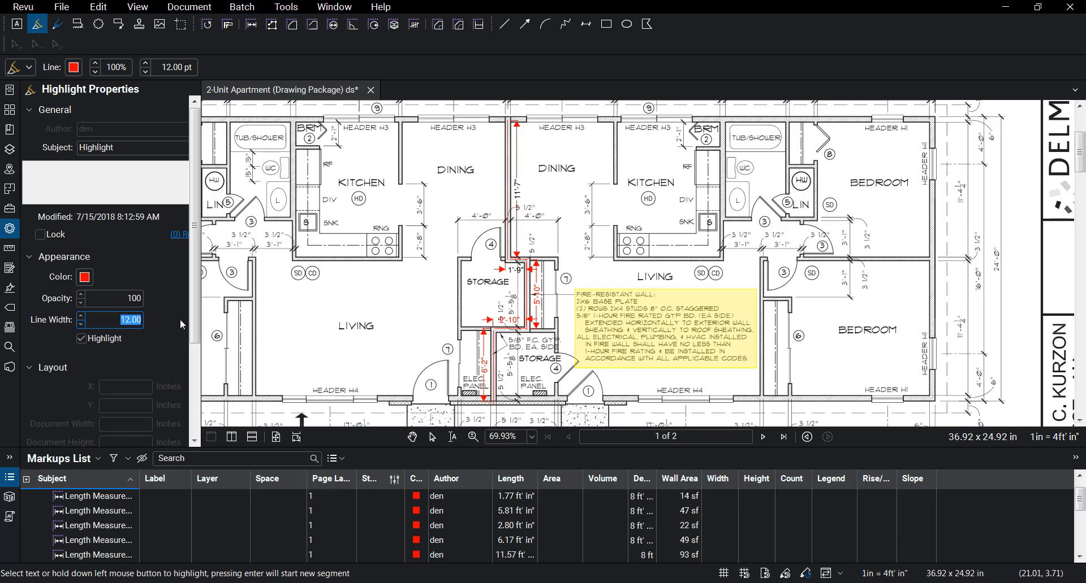
pyautogui.write('9')
pyautogui.press('Return')
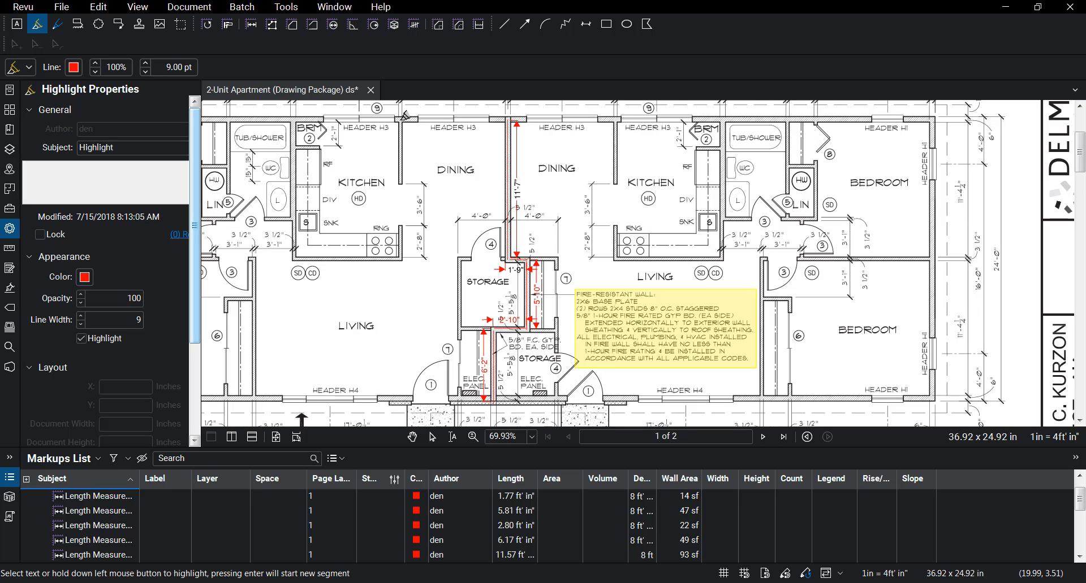
pyautogui.moveTo(399, 118); pyautogui.dragTo(403, 258)
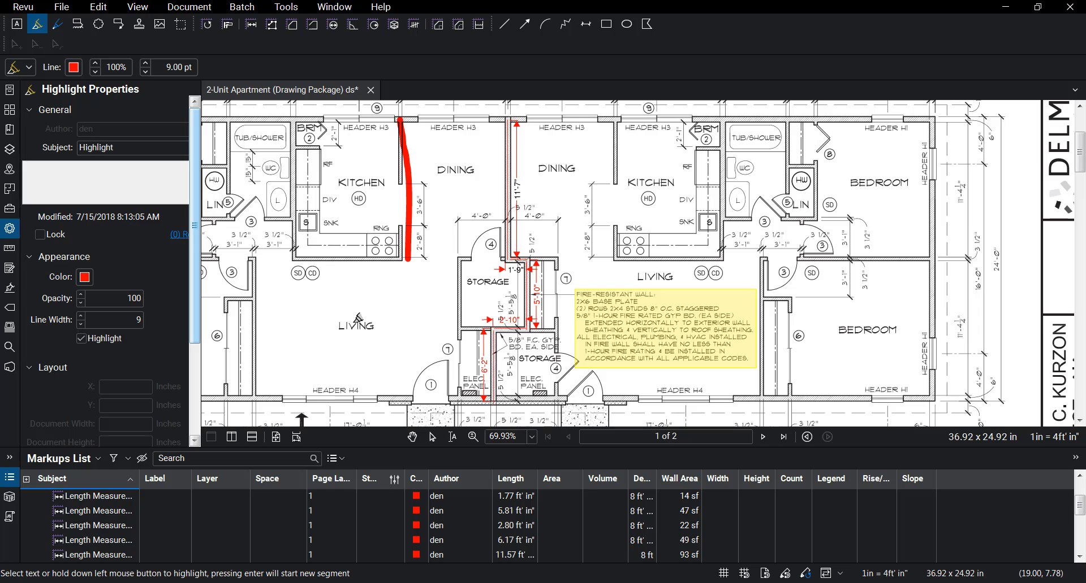